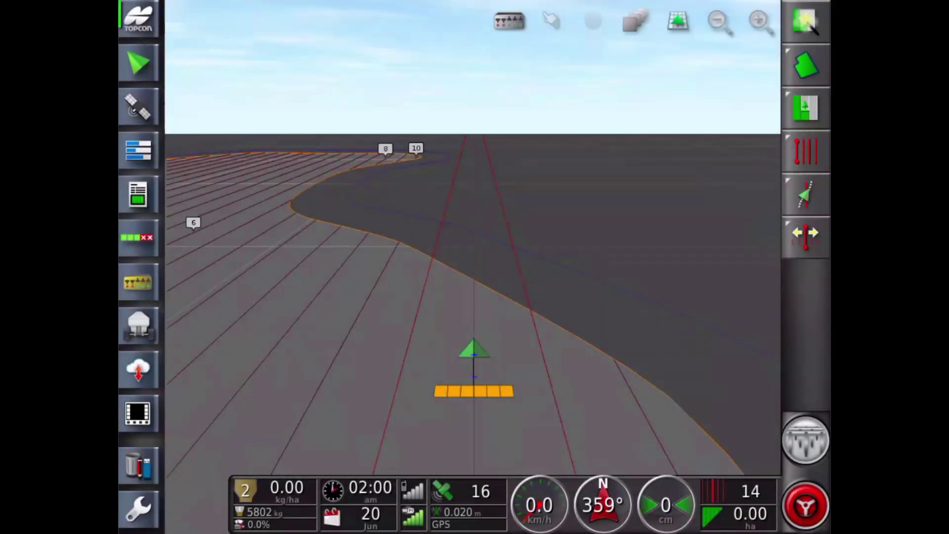
# - View the Topcon About details and expand them to the full System Information, returning to the guidance map
pyautogui.click(138, 18)
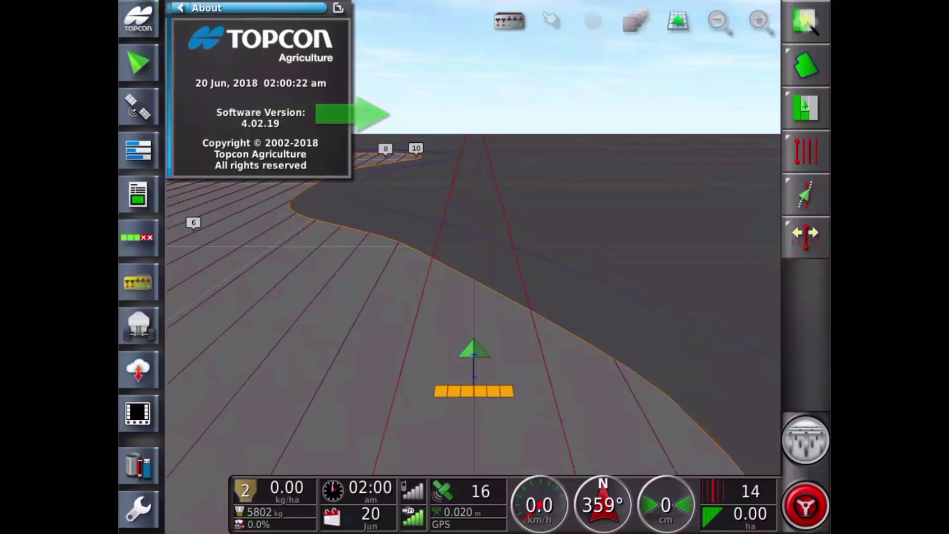
pyautogui.moveTo(316, 113); pyautogui.dragTo(390, 114)
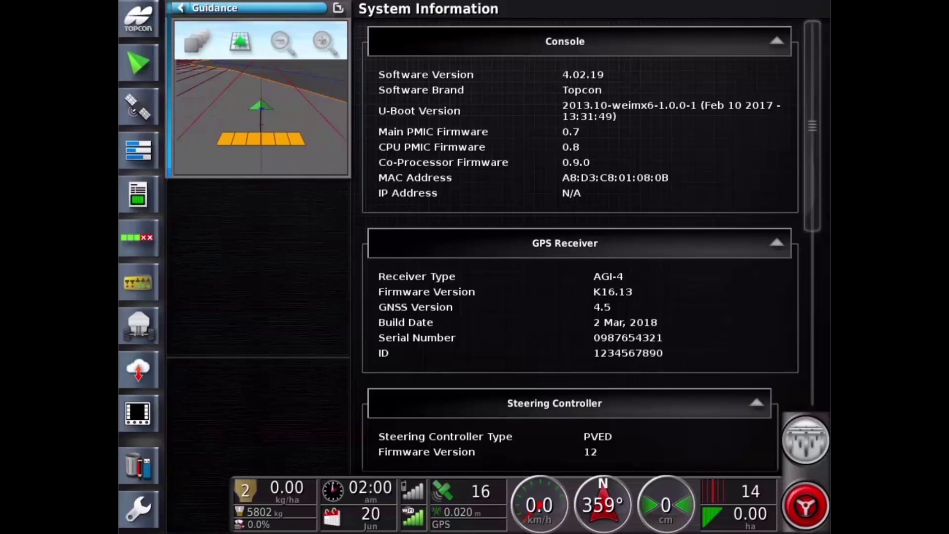
pyautogui.moveTo(316, 114); pyautogui.dragTo(389, 113)
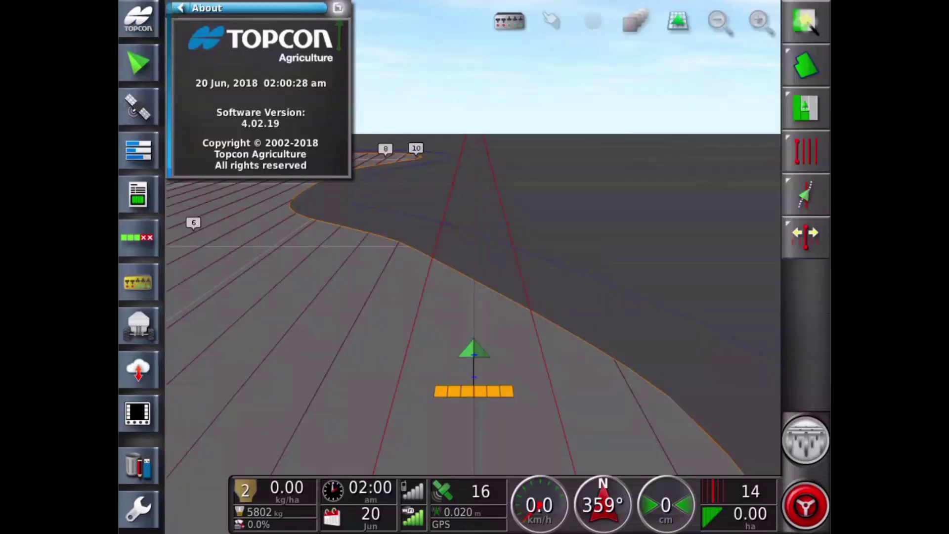
pyautogui.click(338, 8)
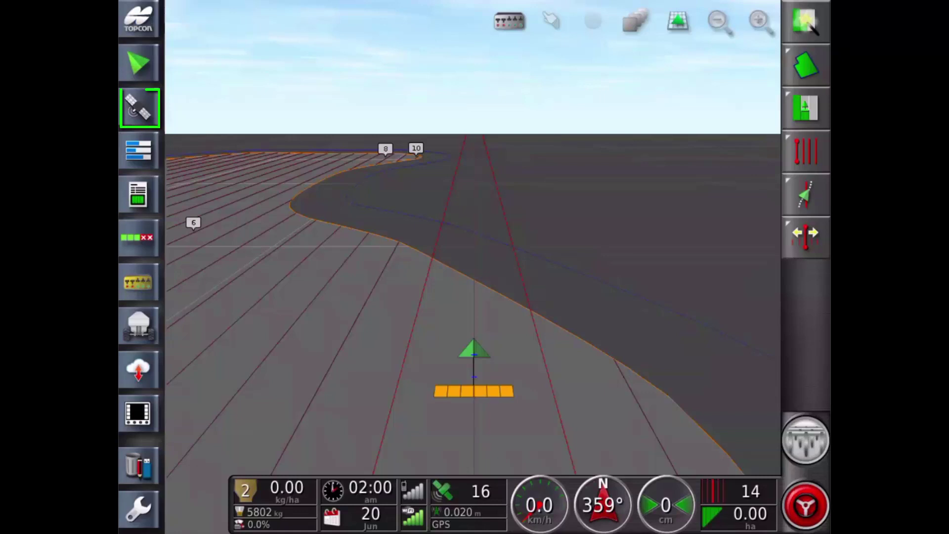
# - Review the GPS position, vehicle orientation and GPS accuracy, including the satellite list, and close the GPS information
pyautogui.click(138, 107)
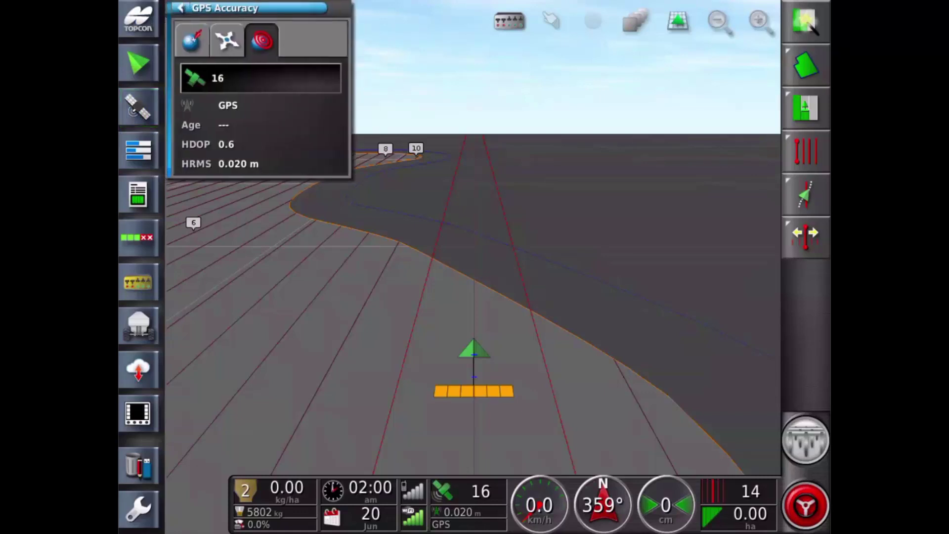
pyautogui.click(192, 41)
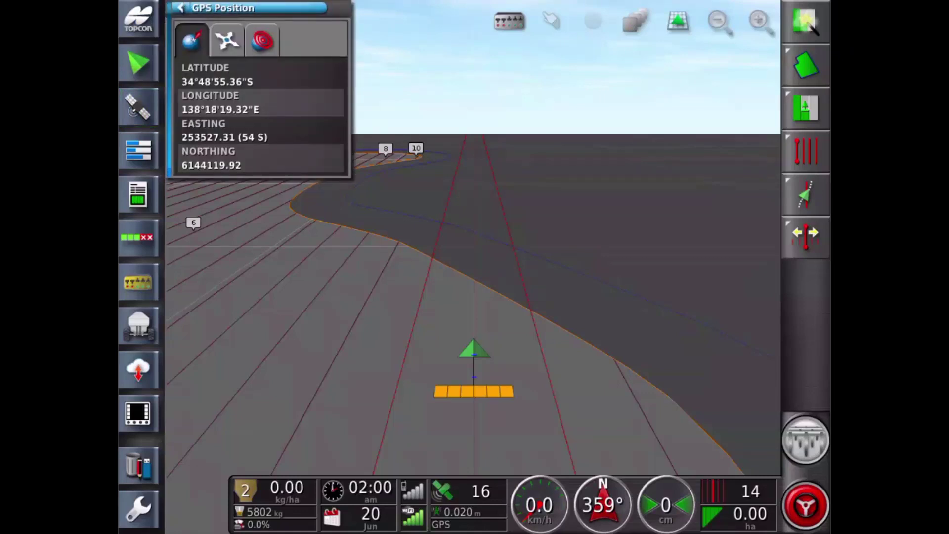
pyautogui.click(227, 40)
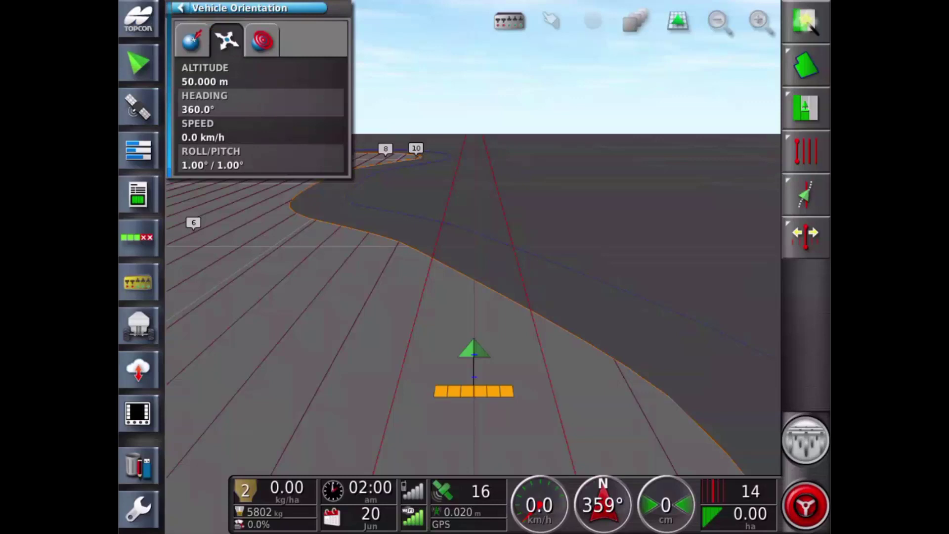
pyautogui.click(262, 40)
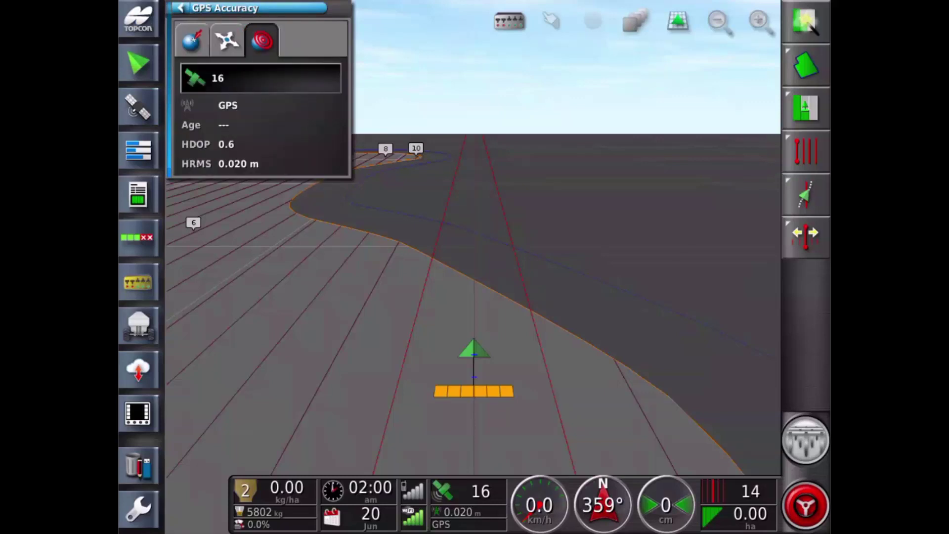
pyautogui.click(261, 78)
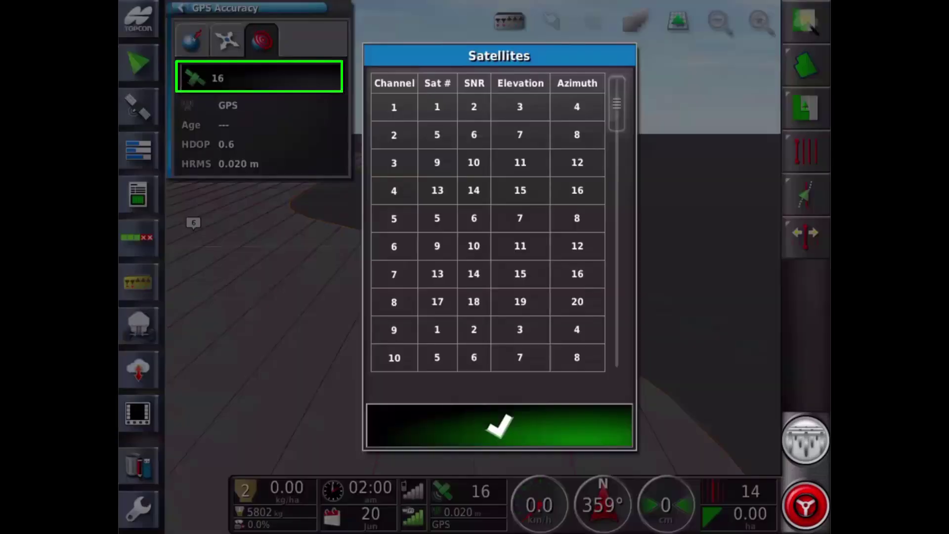
pyautogui.click(499, 425)
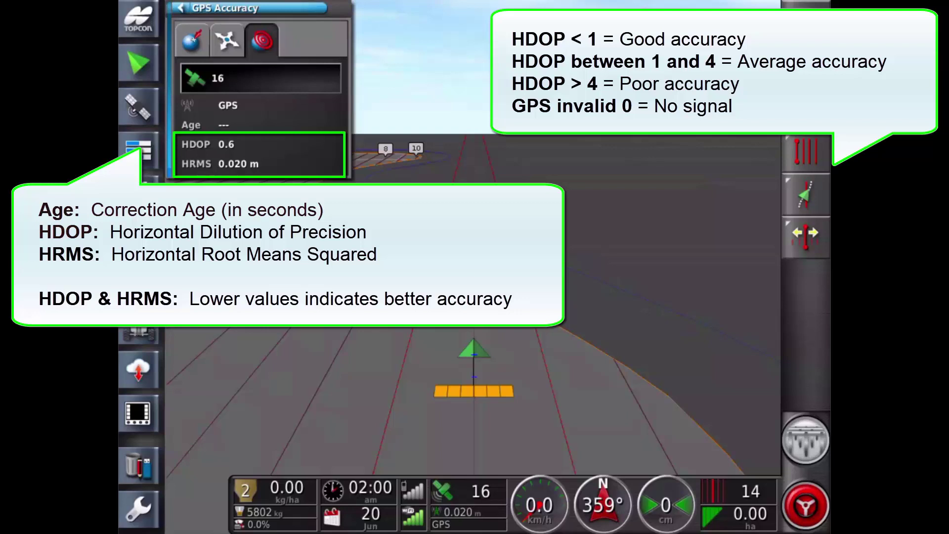
pyautogui.click(180, 8)
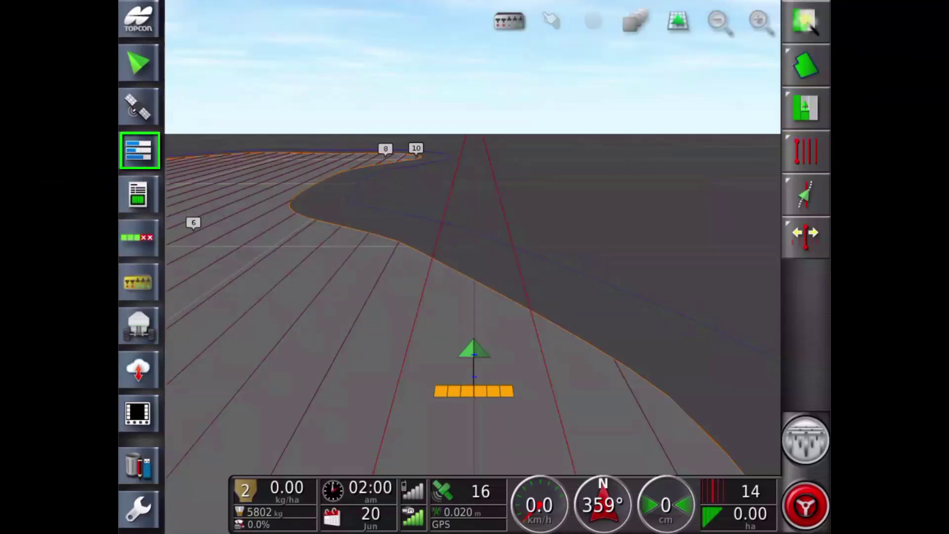
# - Review the console's memory usage and the other system diagnostics pages beside it
pyautogui.click(139, 150)
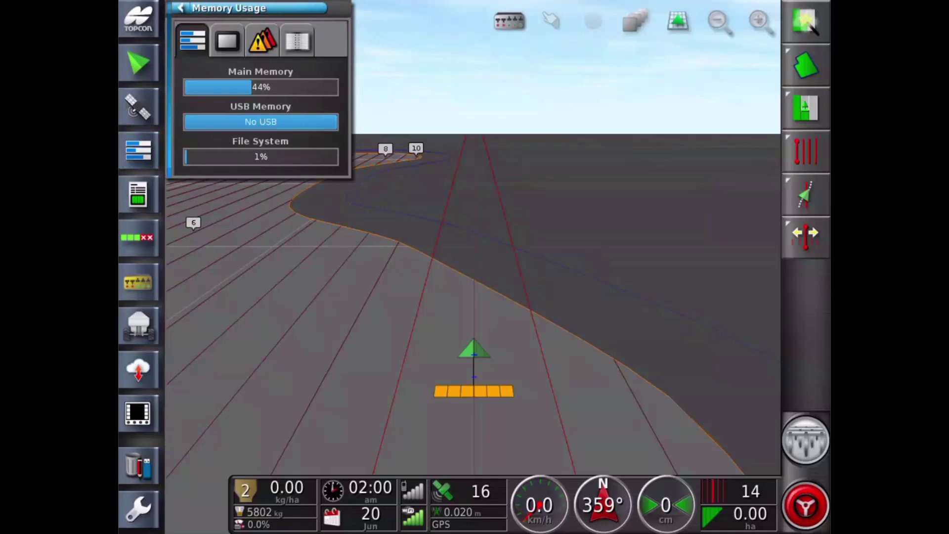
pyautogui.click(227, 41)
pyautogui.click(262, 41)
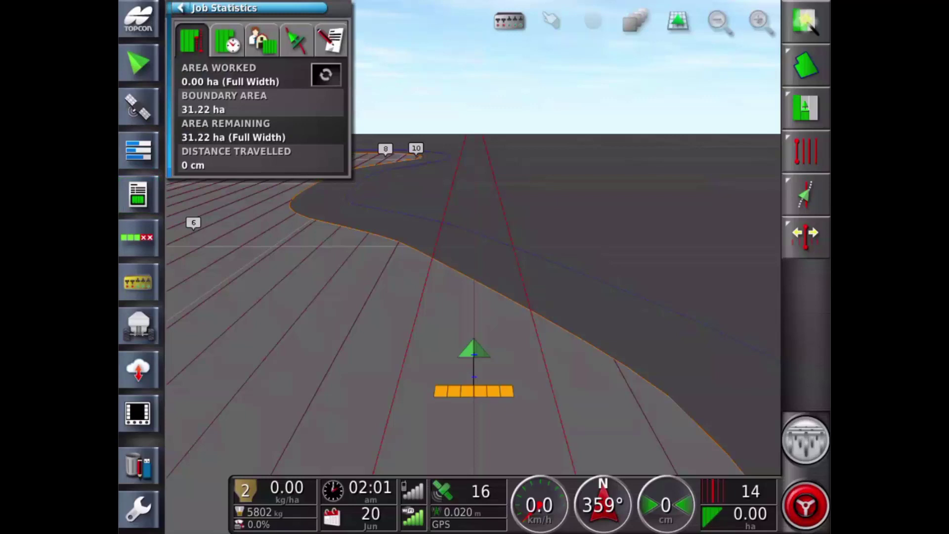
# - Review the job information pages beyond the area statistics, including the client, farm, field and job settings
pyautogui.click(228, 41)
pyautogui.click(262, 41)
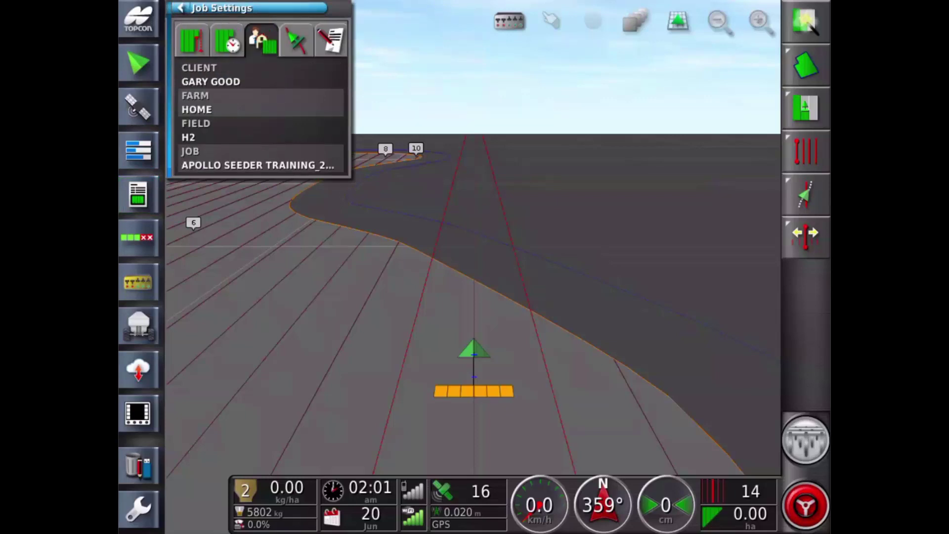
pyautogui.click(296, 41)
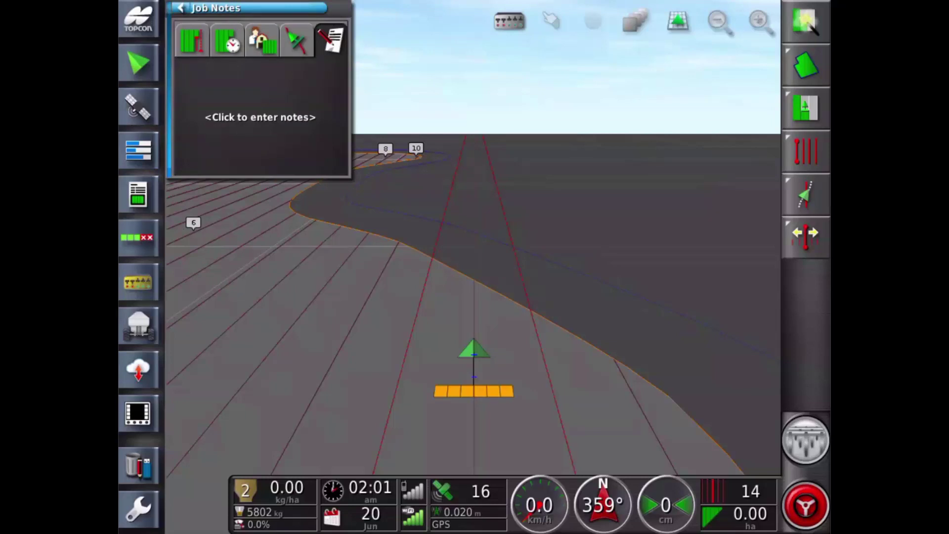
# - Enter the job note HELLO and close the job information
pyautogui.click(261, 117)
pyautogui.click(516, 267)
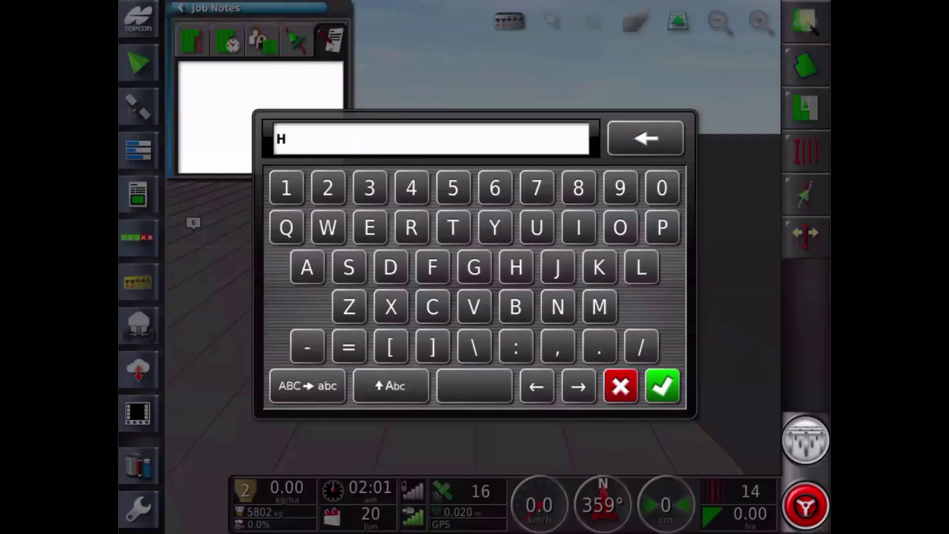
pyautogui.click(369, 227)
pyautogui.click(640, 267)
pyautogui.click(641, 266)
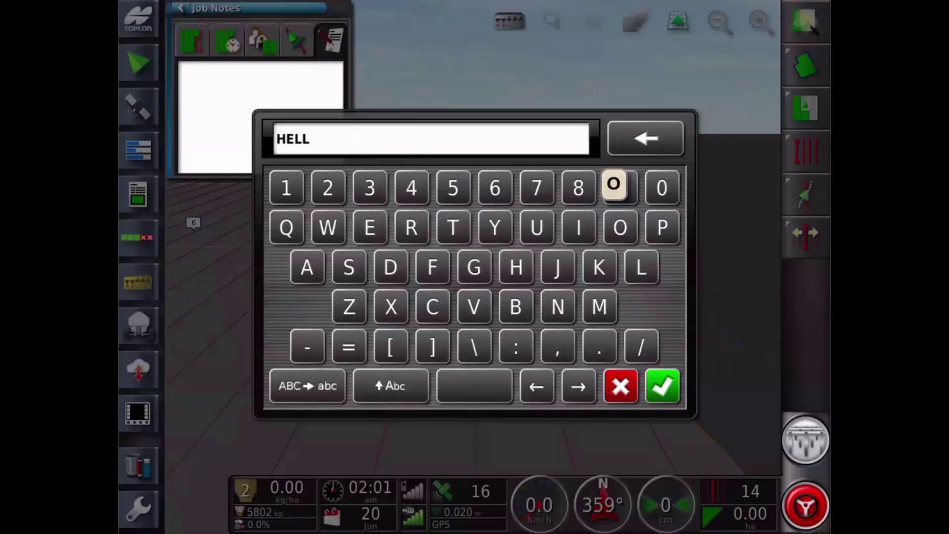
pyautogui.click(620, 227)
pyautogui.click(662, 386)
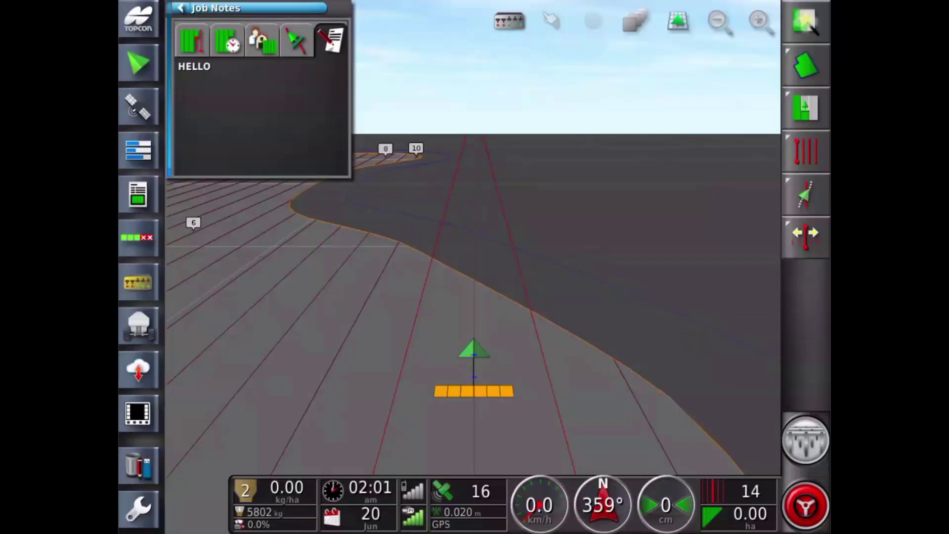
pyautogui.click(138, 194)
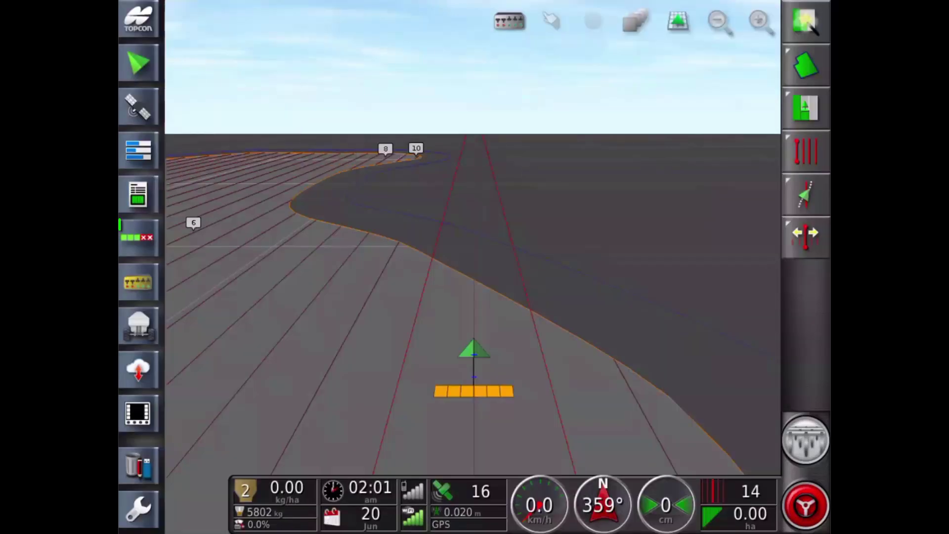
# - Examine the Auto Section Control settings and the control mode value entry without changing it
pyautogui.click(138, 237)
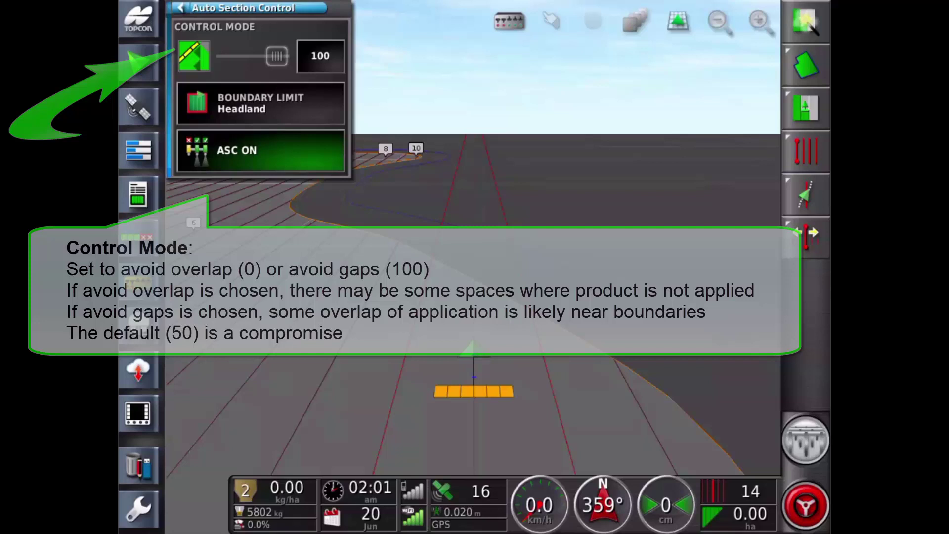
pyautogui.moveTo(276, 56)
pyautogui.mouseDown()
pyautogui.moveTo(258, 57)
pyautogui.moveTo(276, 57)
pyautogui.mouseUp()
pyautogui.click(320, 56)
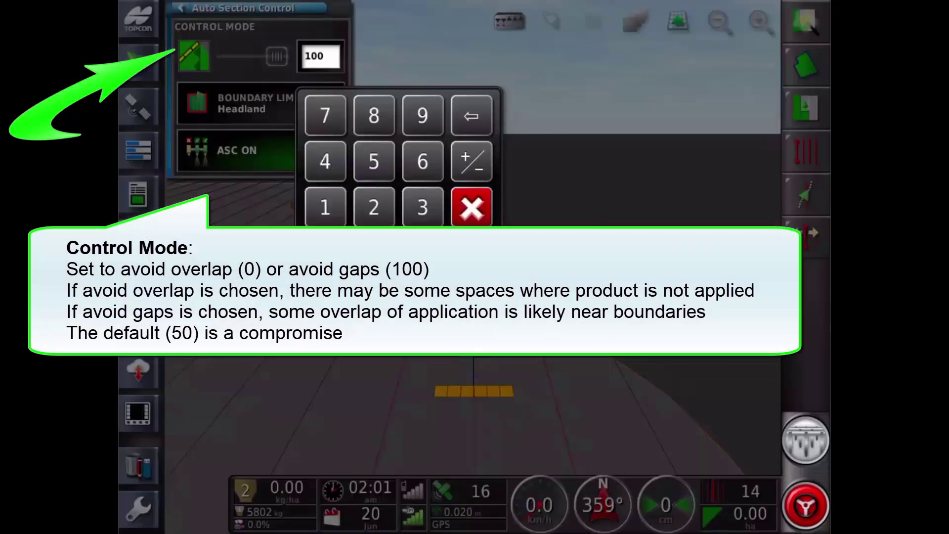
pyautogui.click(471, 207)
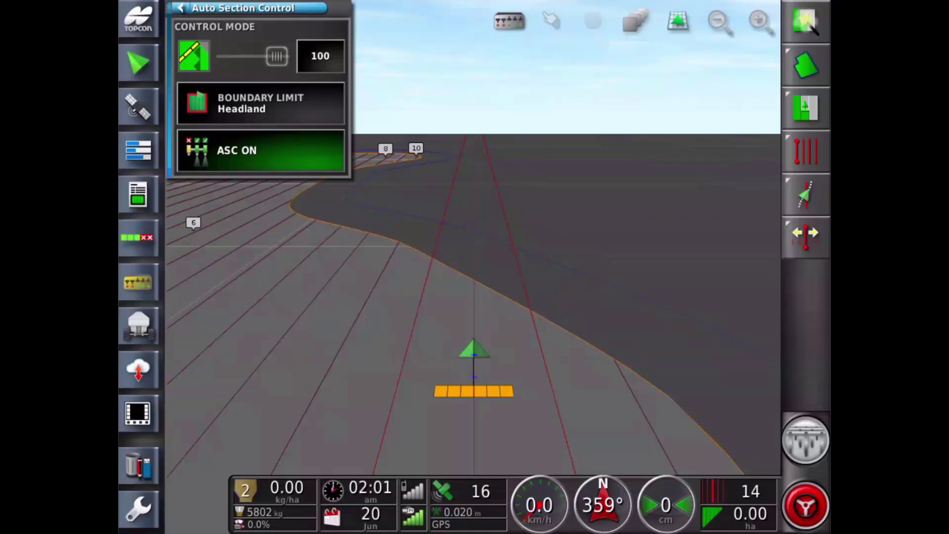
# - Set the Auto Section Control boundary limit to Field Boundary
pyautogui.click(260, 104)
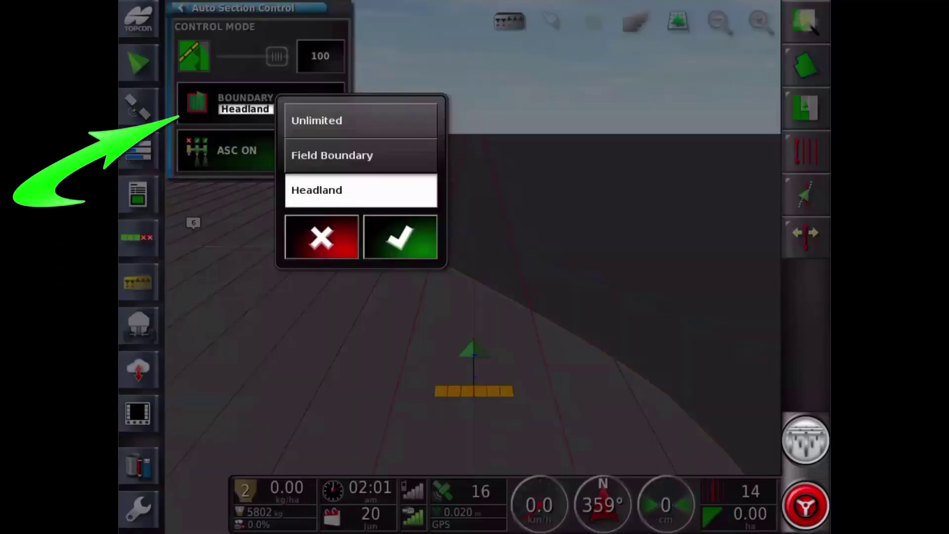
pyautogui.click(360, 156)
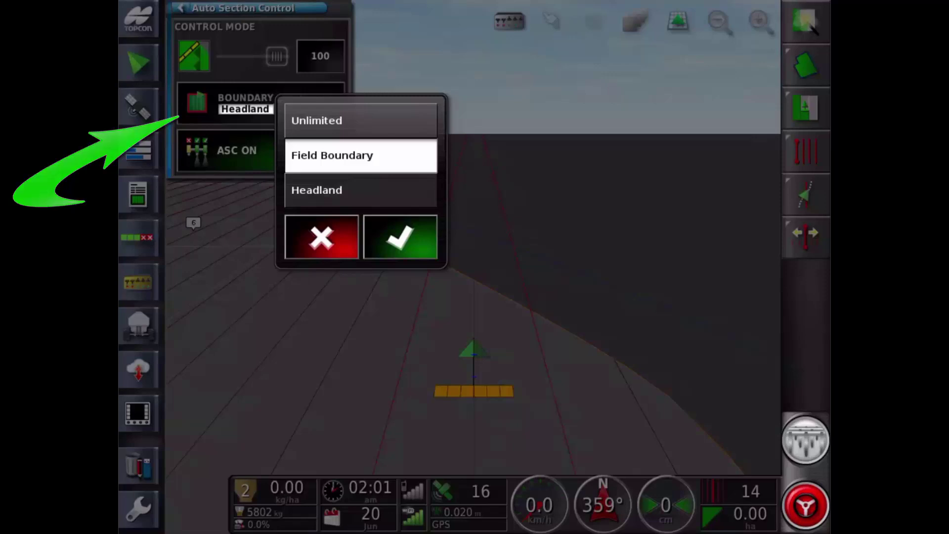
pyautogui.click(400, 237)
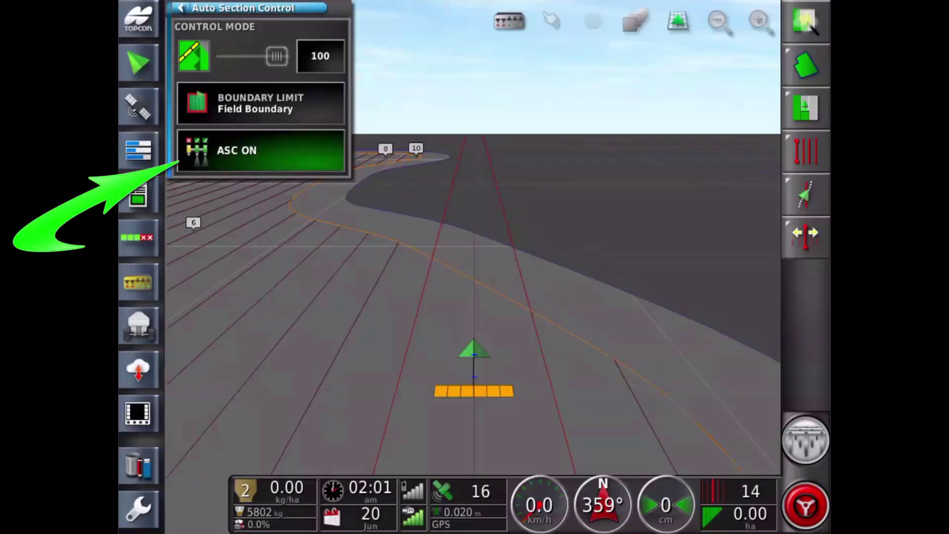
# - Switch Auto Section Control off and back on, and close its settings
pyautogui.click(261, 151)
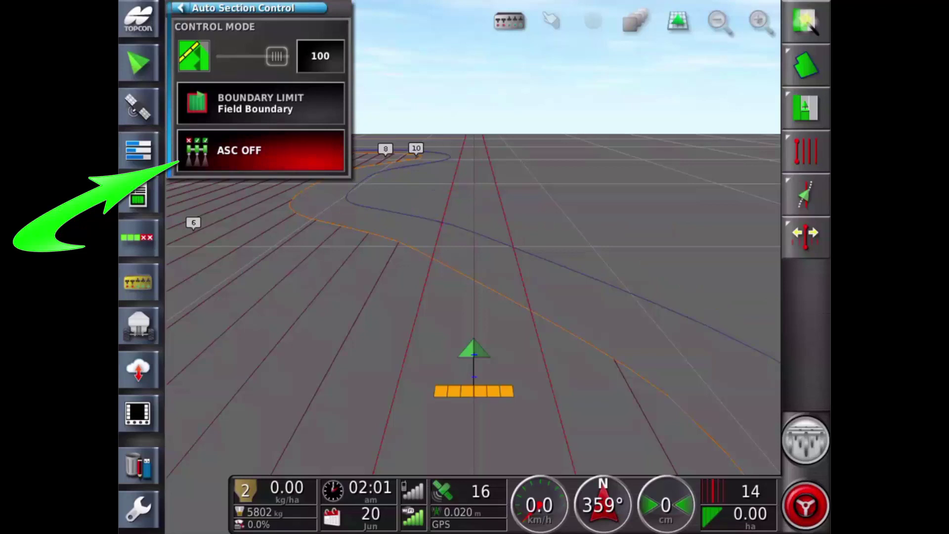
pyautogui.click(261, 150)
pyautogui.click(139, 237)
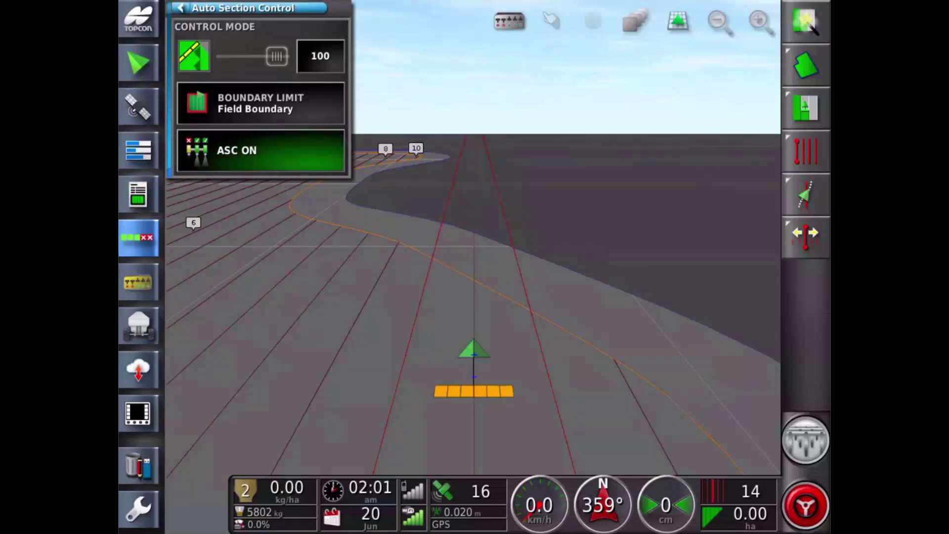
# - View the Switch Box sections and the full-size Seeder Controller, closing both to return to the guidance map
pyautogui.click(138, 280)
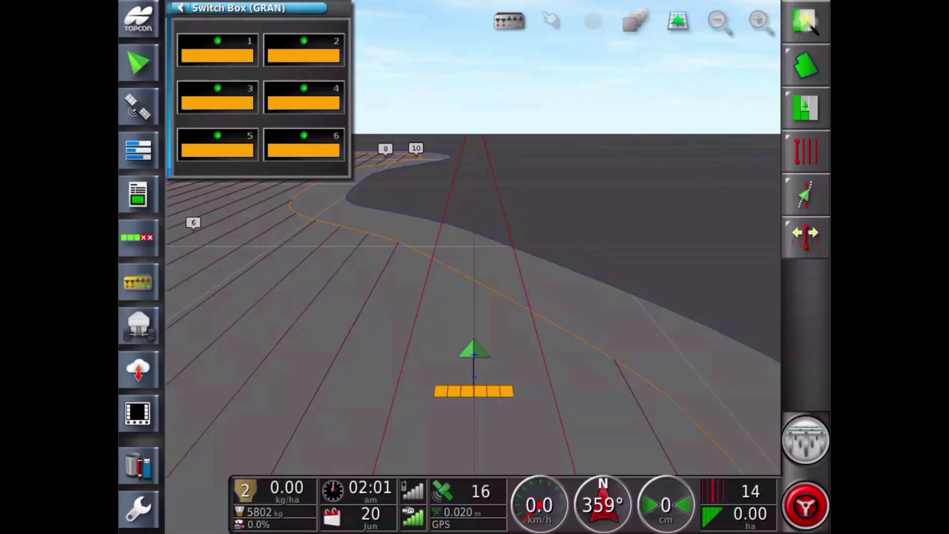
pyautogui.click(138, 281)
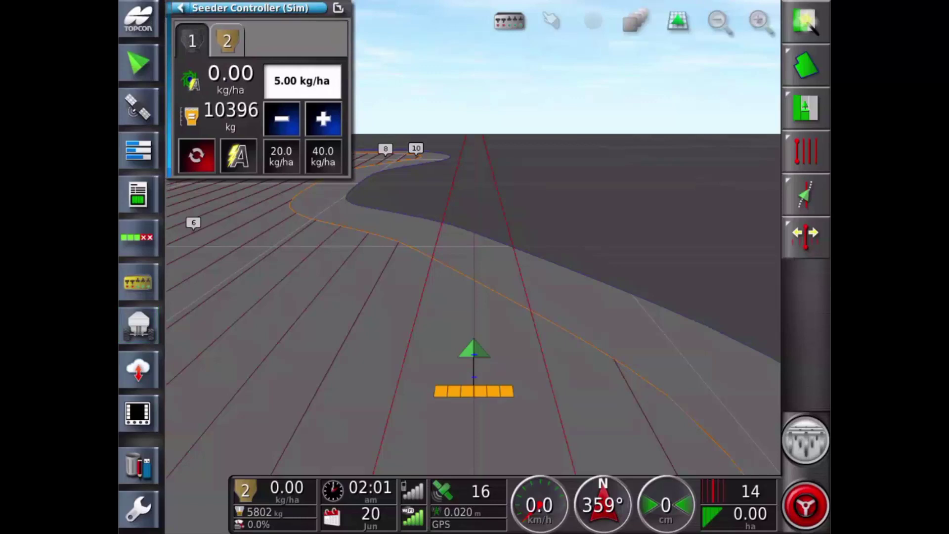
pyautogui.click(338, 8)
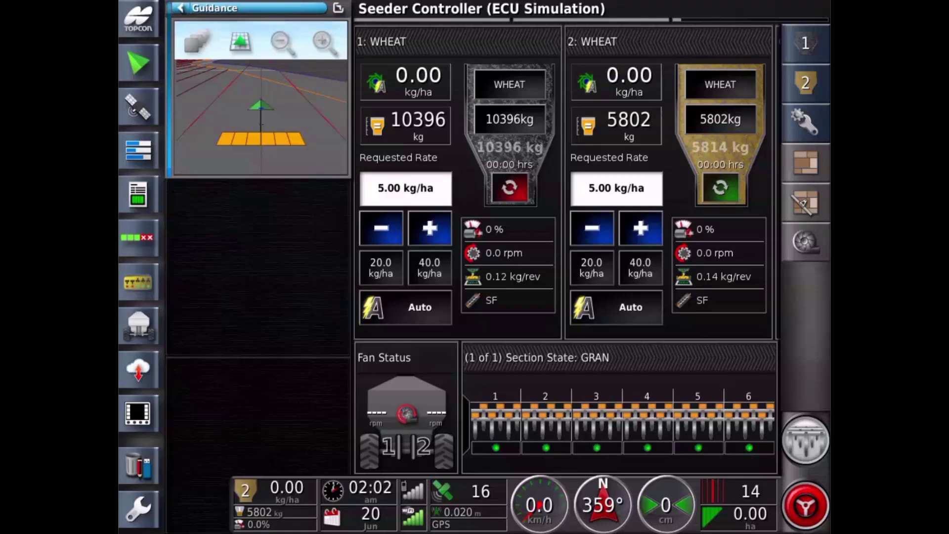
pyautogui.click(338, 8)
pyautogui.click(181, 8)
# - View the TAP connection login and the full-size Universal Terminal, returning to the guidance map
pyautogui.click(138, 369)
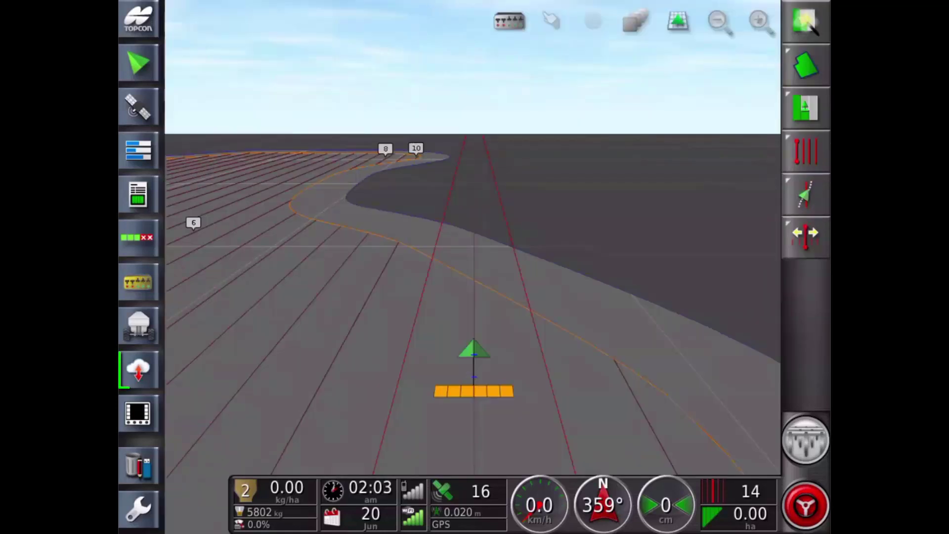
pyautogui.click(138, 370)
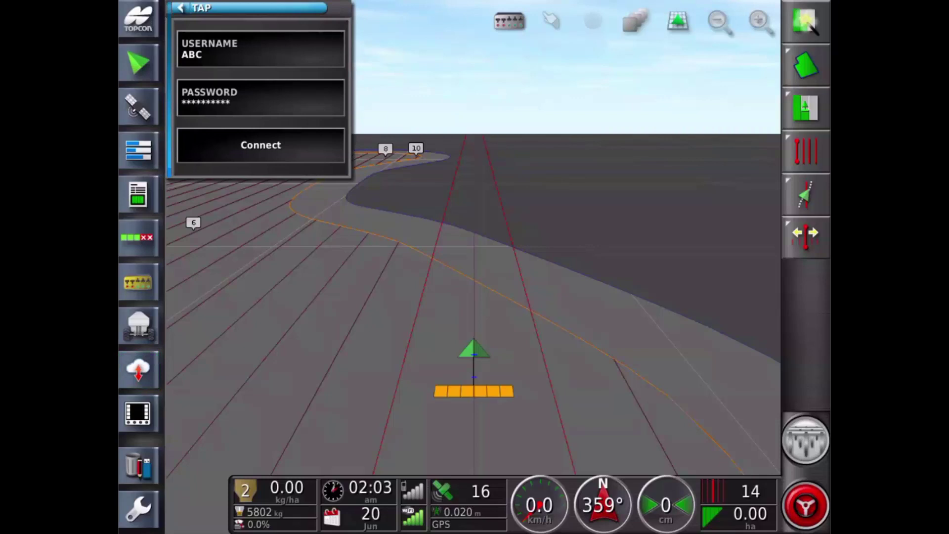
pyautogui.click(138, 414)
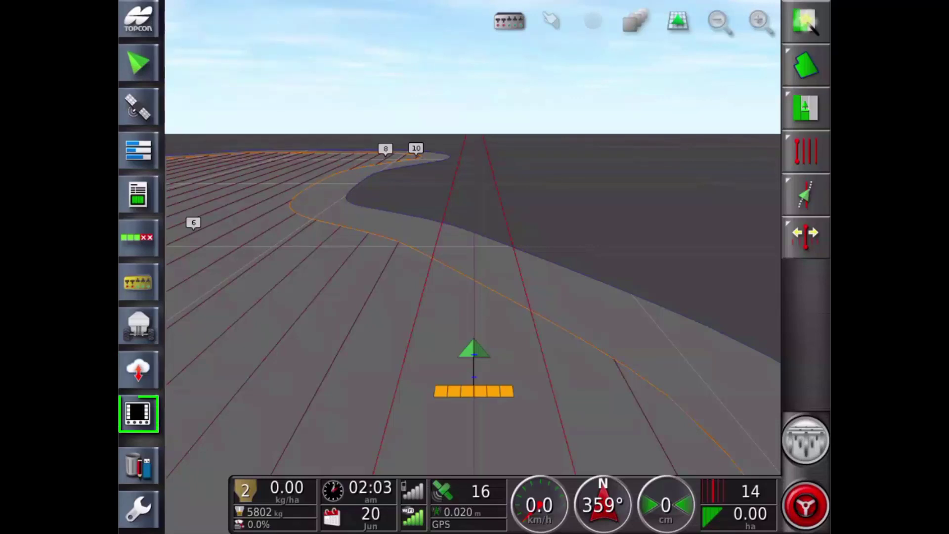
pyautogui.click(338, 7)
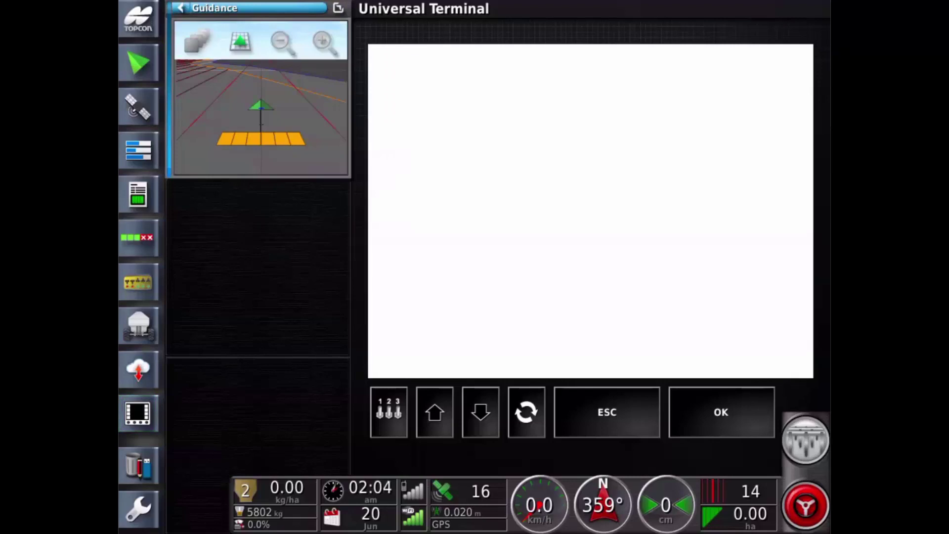
pyautogui.click(261, 99)
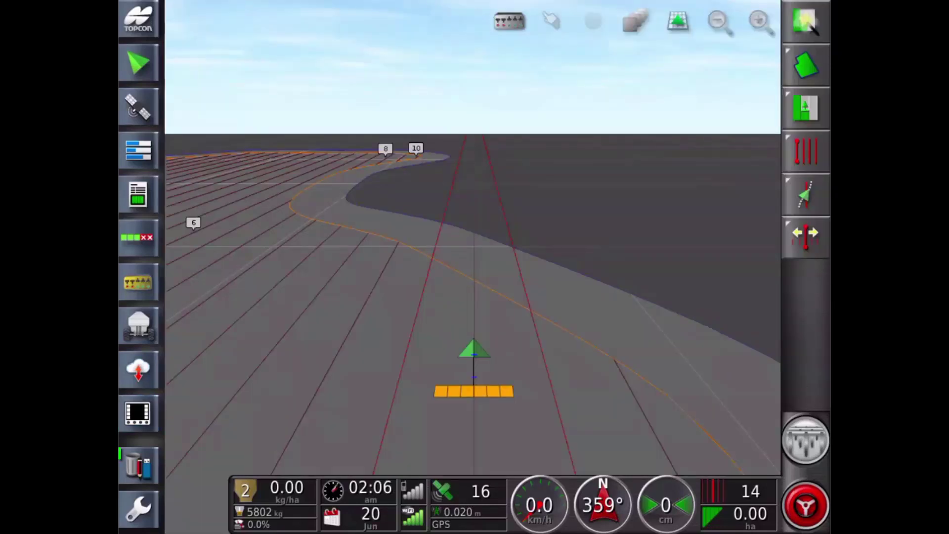
# - View the Inventory Manager's category list and the setup menu, keeping the Vehicles category and returning to the guidance map
pyautogui.click(138, 465)
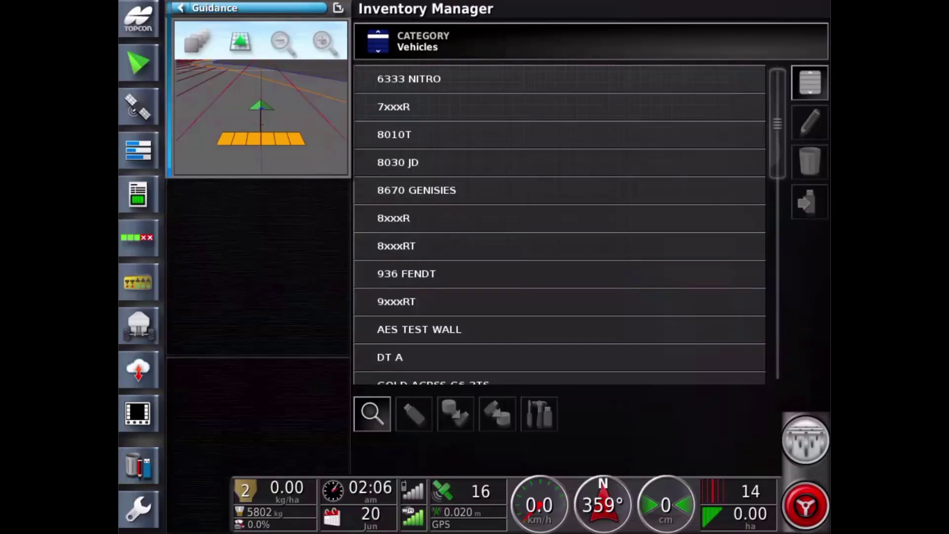
pyautogui.click(423, 41)
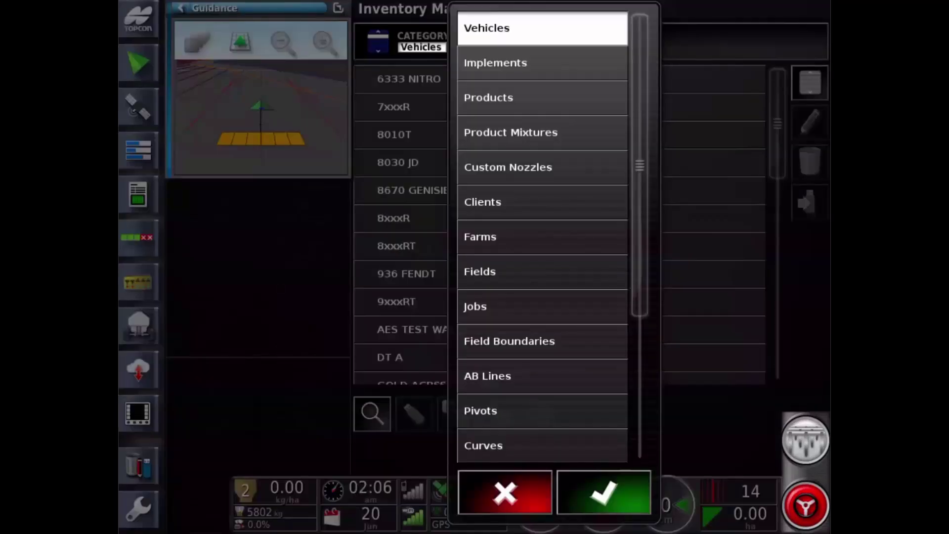
pyautogui.click(603, 492)
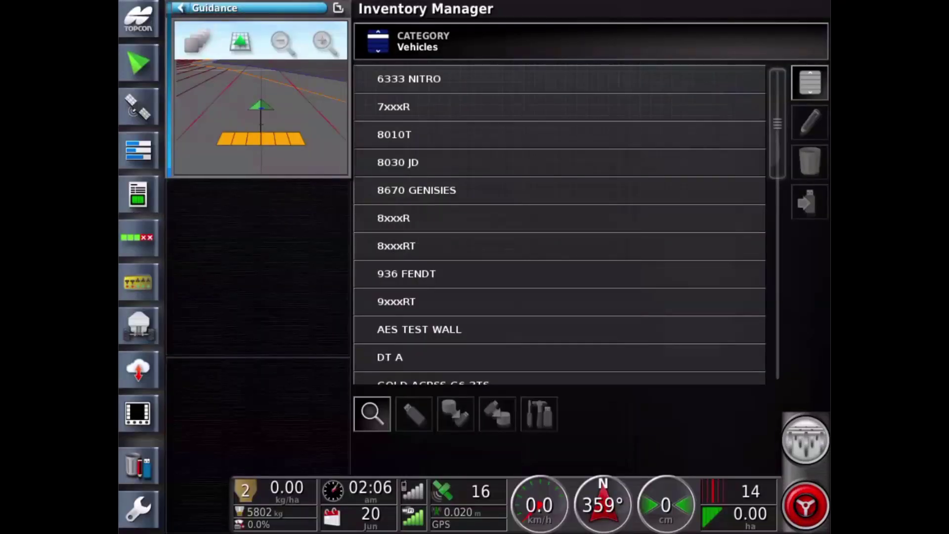
pyautogui.click(139, 465)
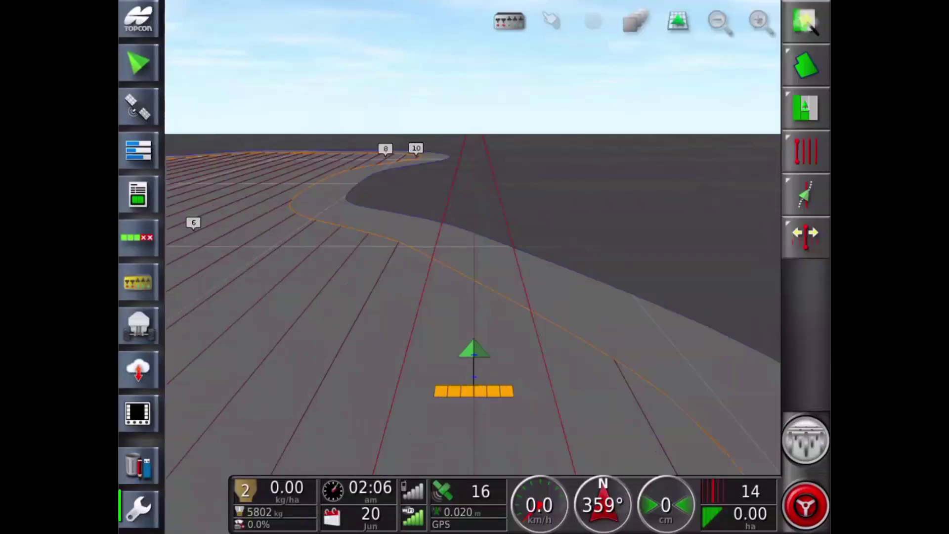
pyautogui.click(138, 508)
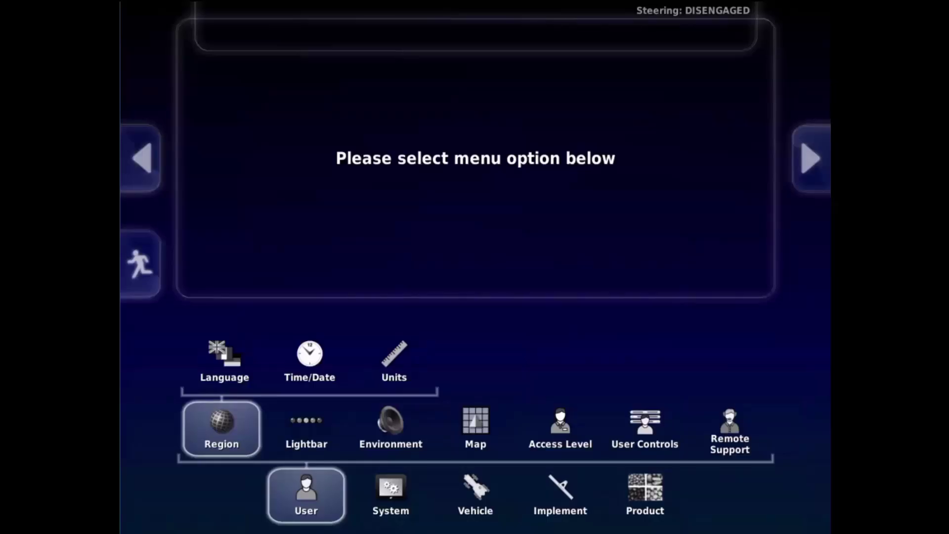
pyautogui.click(140, 264)
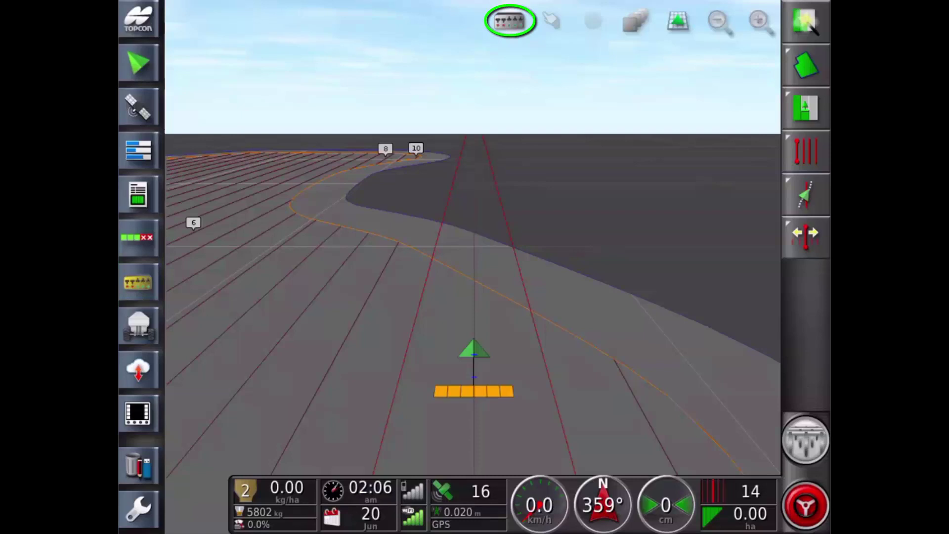
# - Show the Section State display over the guidance map, check section 6, and hide the display again
pyautogui.click(509, 20)
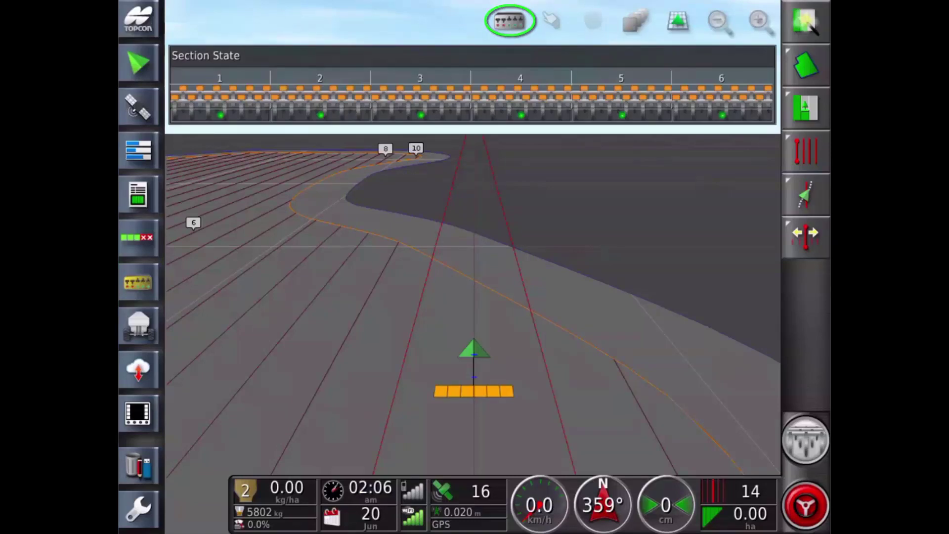
pyautogui.click(722, 103)
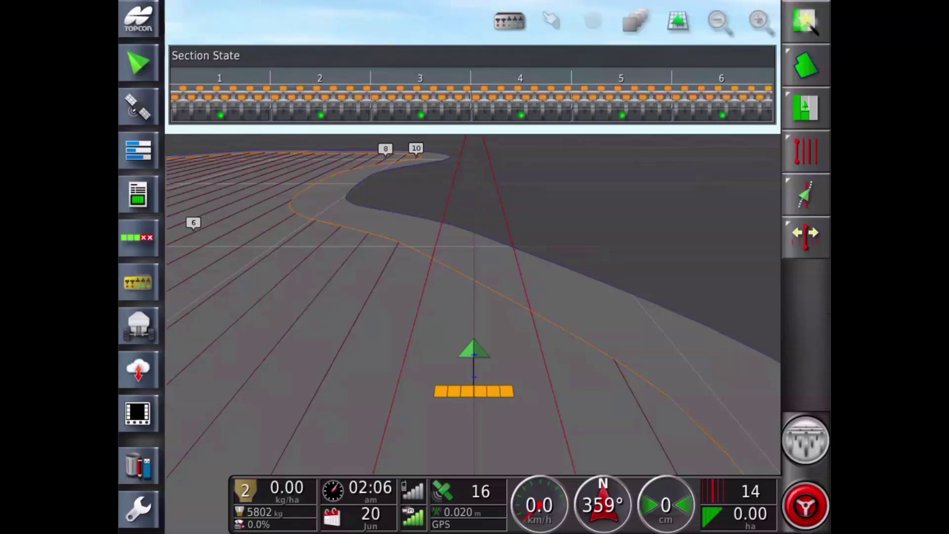
pyautogui.click(509, 22)
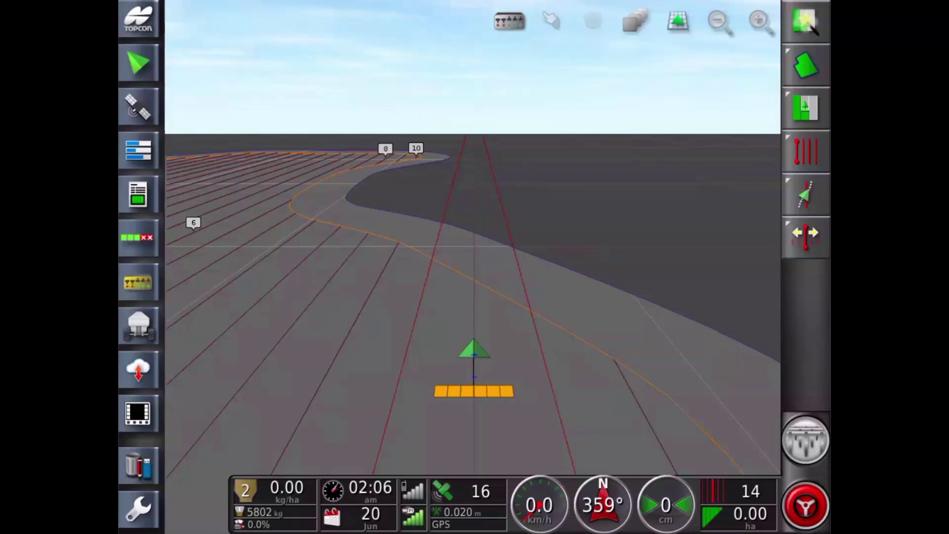
# - Select the H2 BOUNDARY field boundary on the map, view its edit settings, and accept them without changes
pyautogui.click(637, 295)
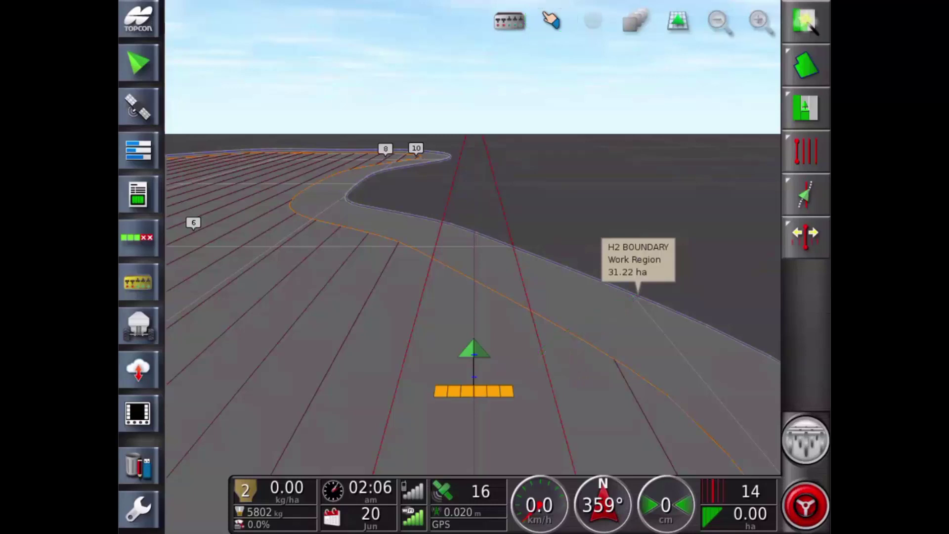
pyautogui.click(638, 260)
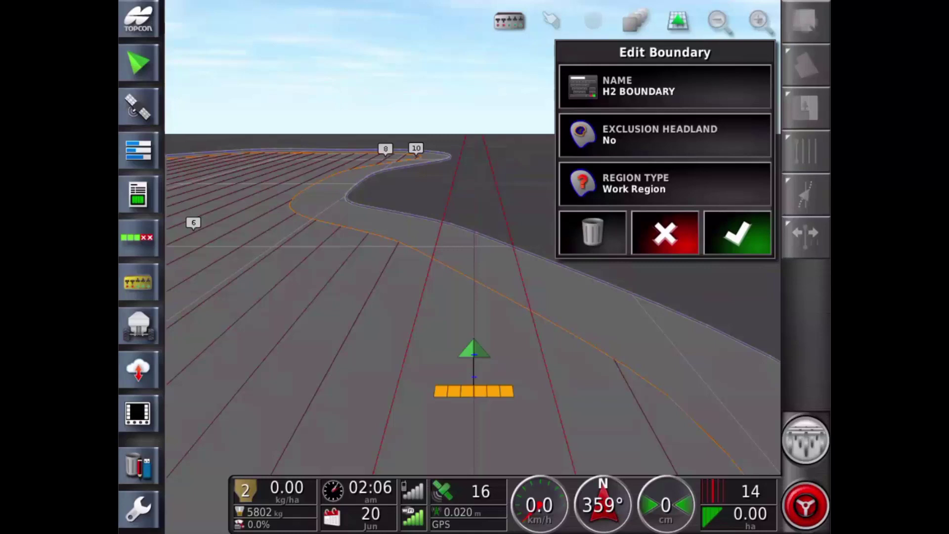
pyautogui.click(736, 233)
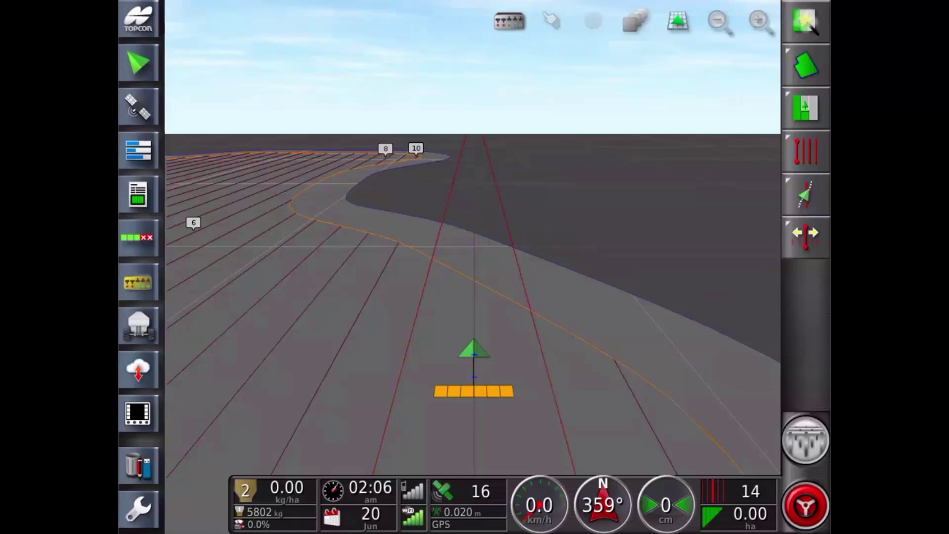
# - Pan the map away and back to the vehicle's location, and switch to the overhead view of the whole field
pyautogui.moveTo(473, 348)
pyautogui.mouseDown()
pyautogui.moveTo(578, 179)
pyautogui.moveTo(518, 237)
pyautogui.moveTo(535, 225)
pyautogui.mouseUp()
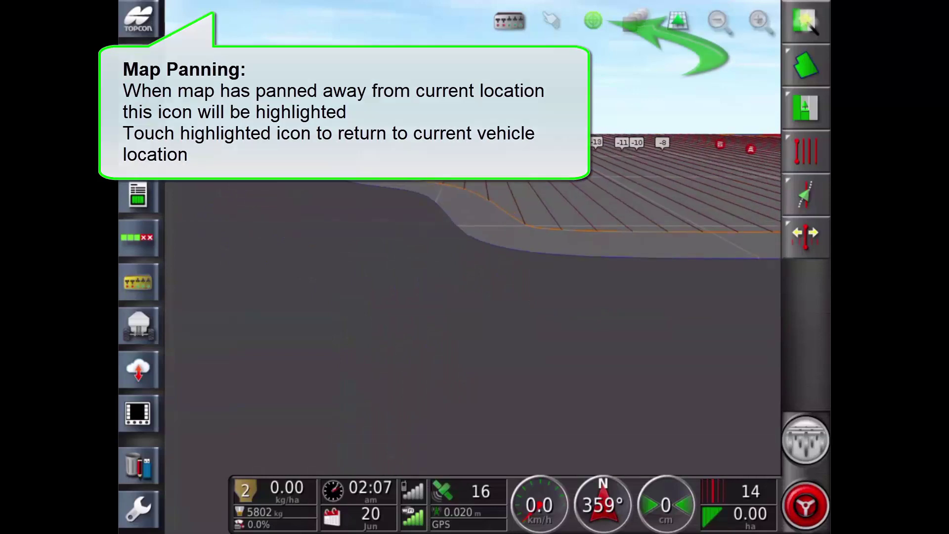
pyautogui.click(592, 20)
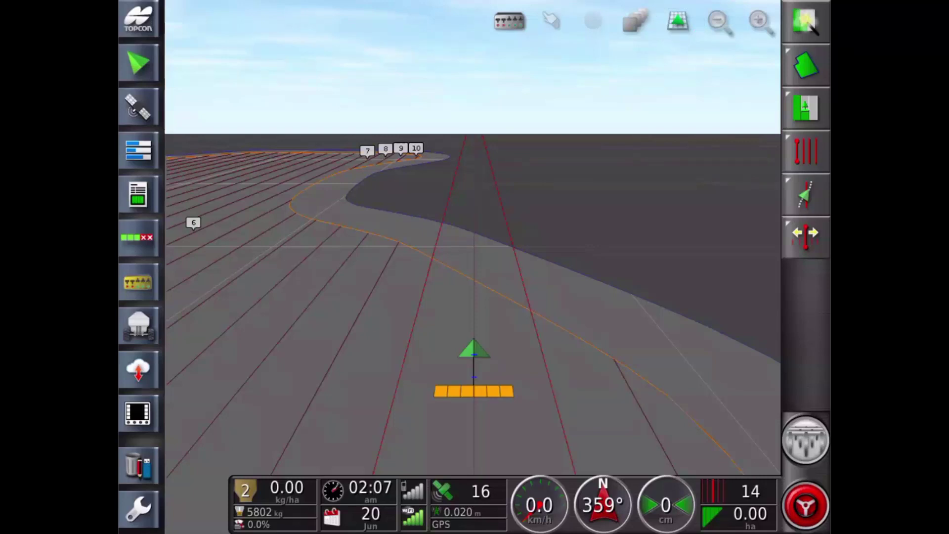
pyautogui.click(677, 21)
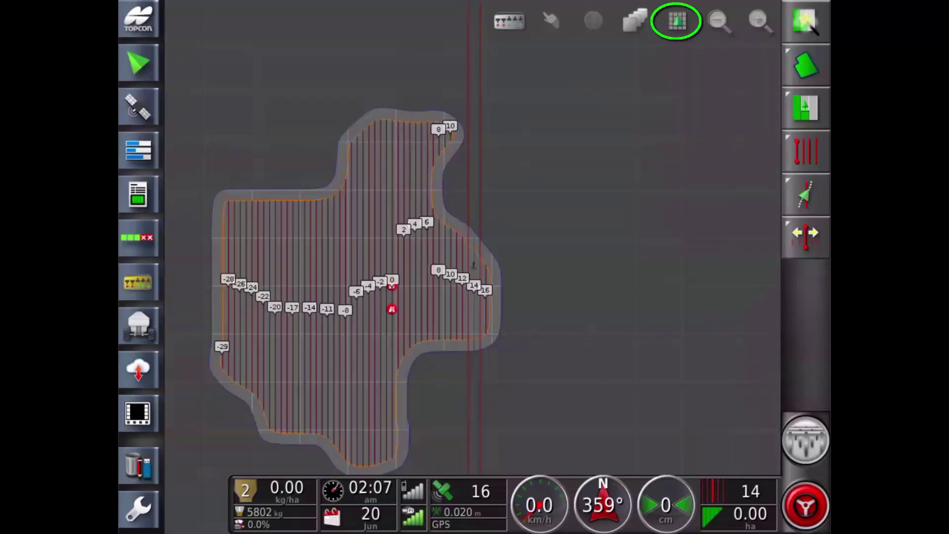